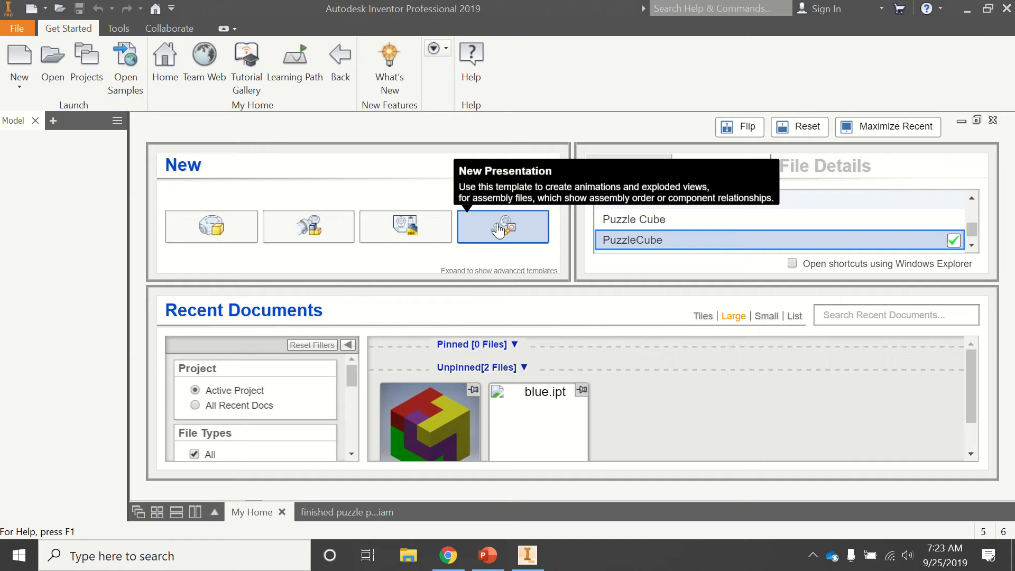
Create a new presentation from the finished puzzle plane assembly in the puzzle pltw class folder and close the snapshot views list
left_click(499, 229)
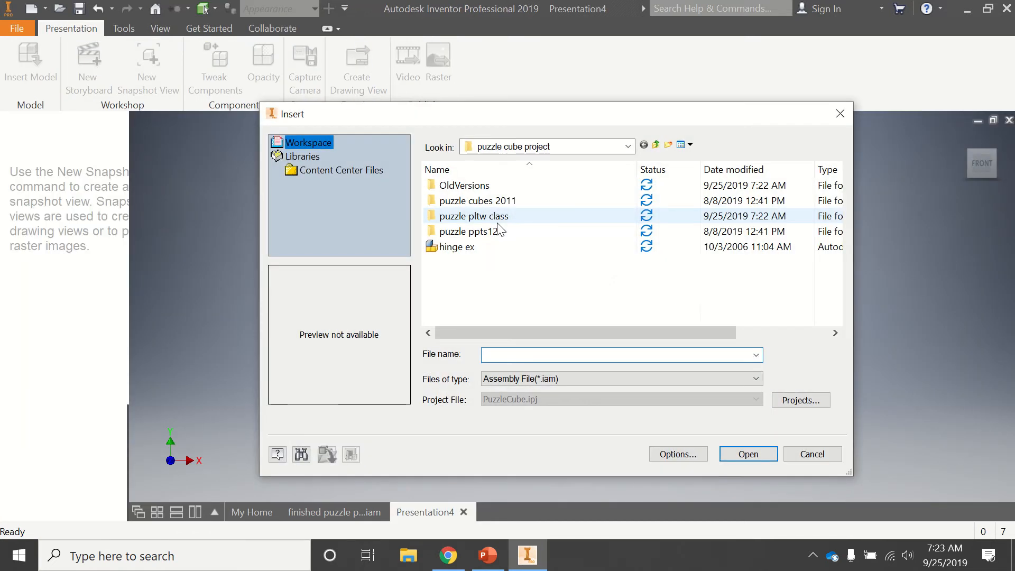
double_click(478, 217)
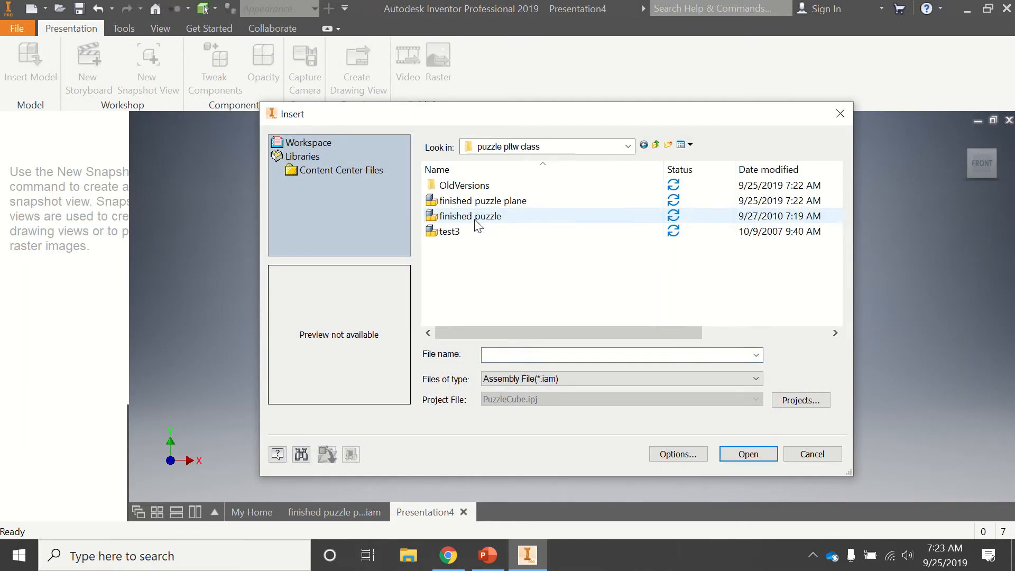
left_click(462, 202)
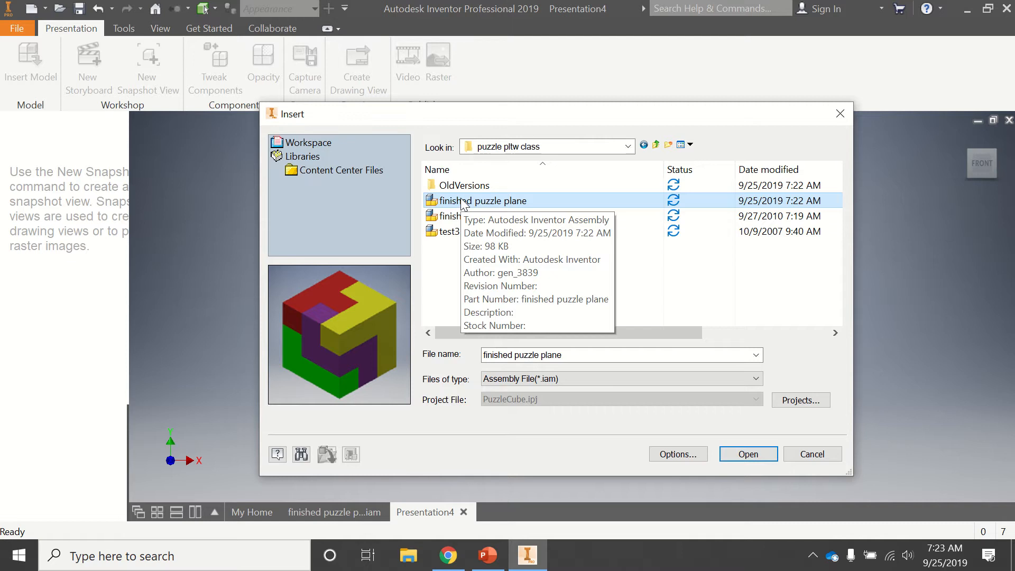
left_click(746, 454)
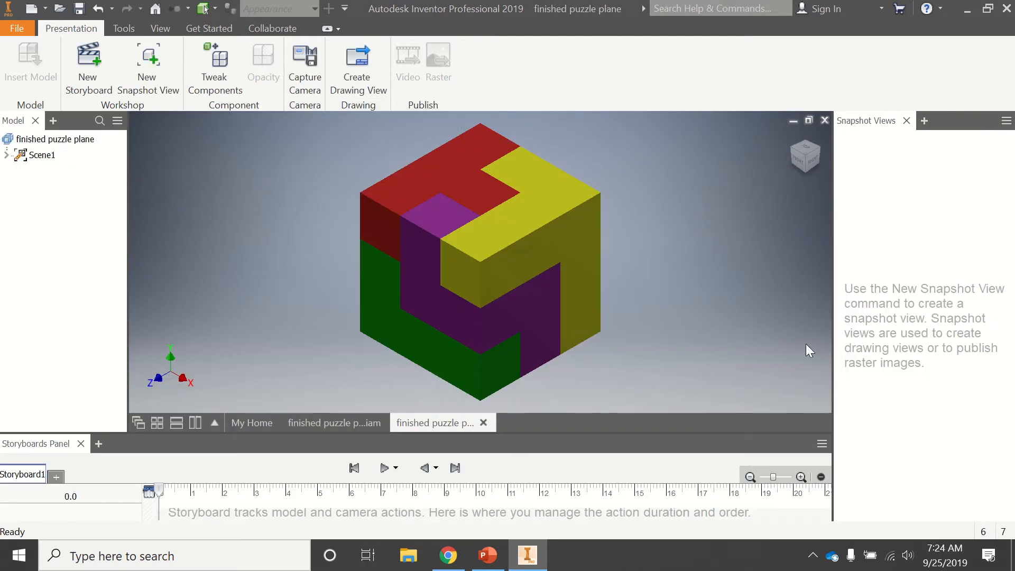
left_click(907, 122)
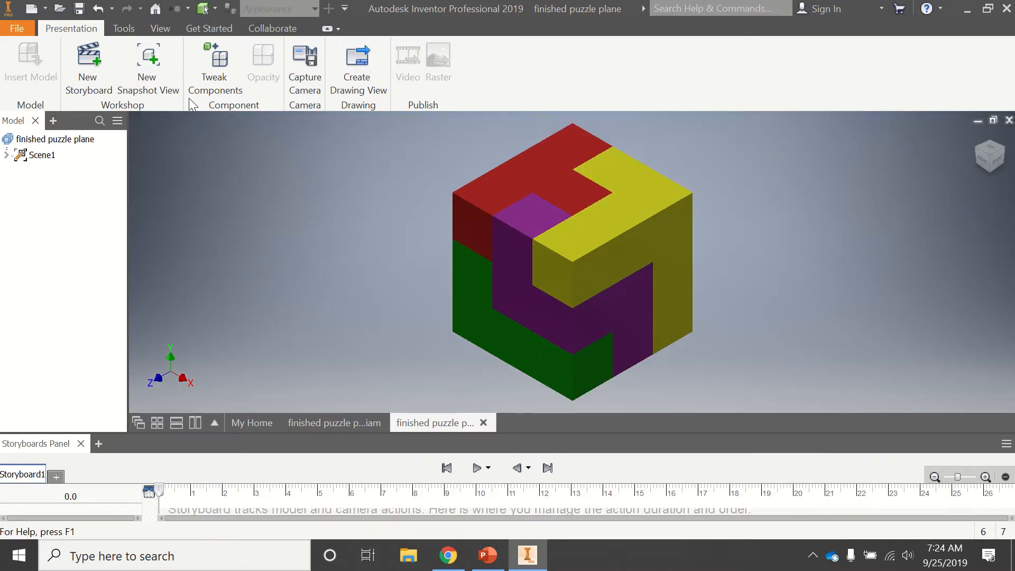
Tweak the yellow piece about 2.9 in outward from the cube and the red piece about 2.4 in straight up
left_click(216, 65)
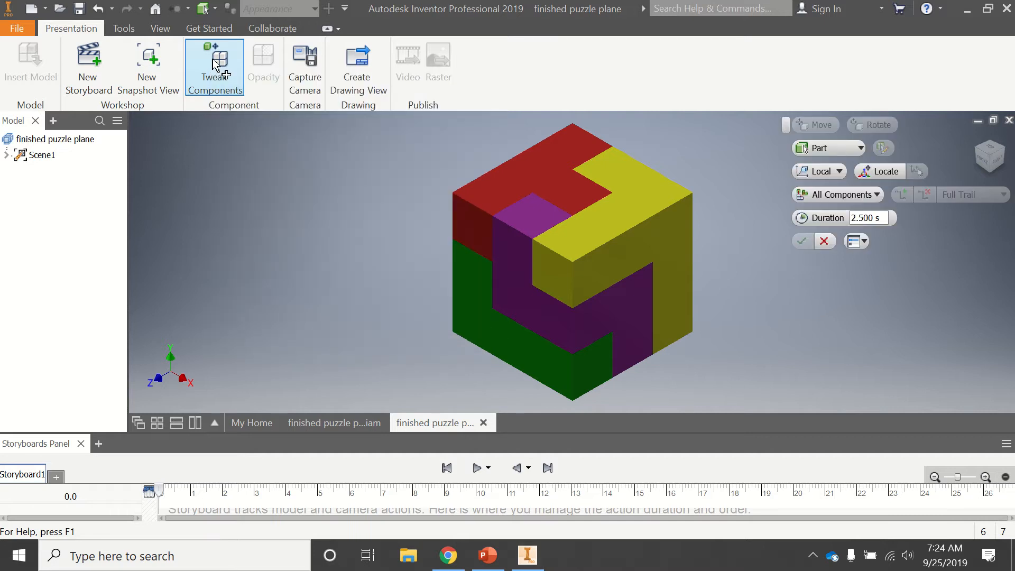
left_click(675, 246)
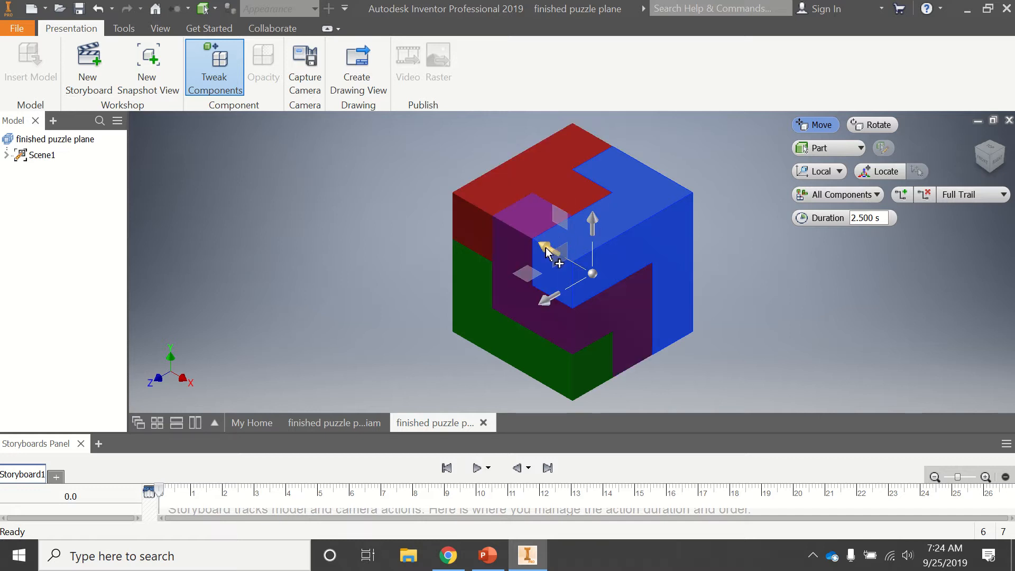
left_click_drag(547, 247, 706, 333)
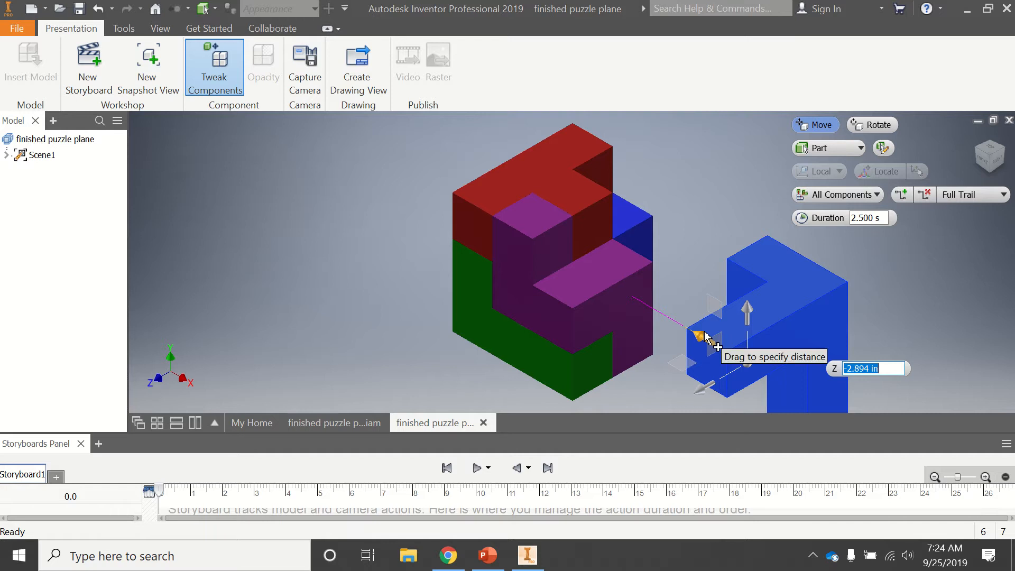
left_click(532, 179)
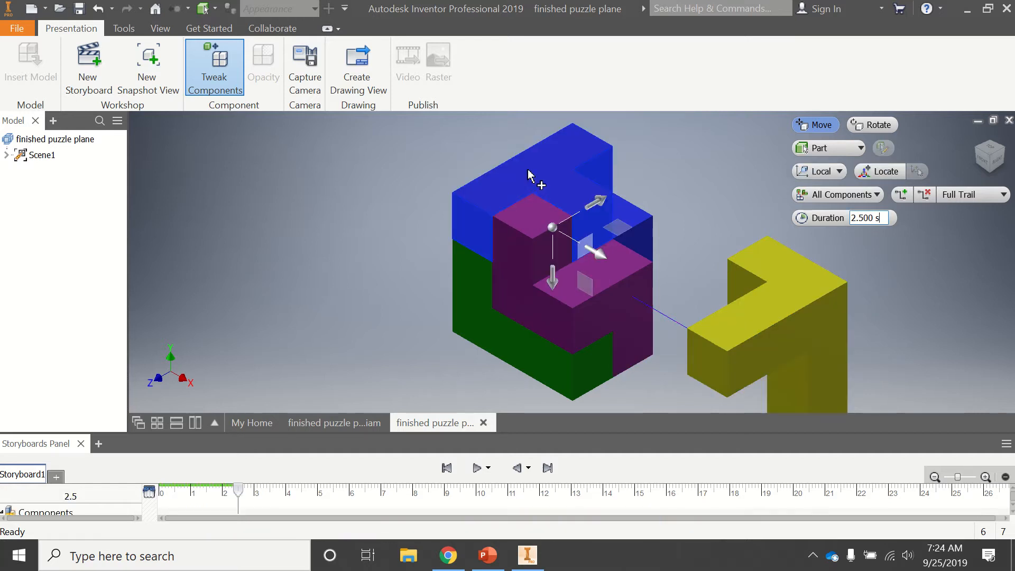
left_click_drag(552, 286, 552, 146)
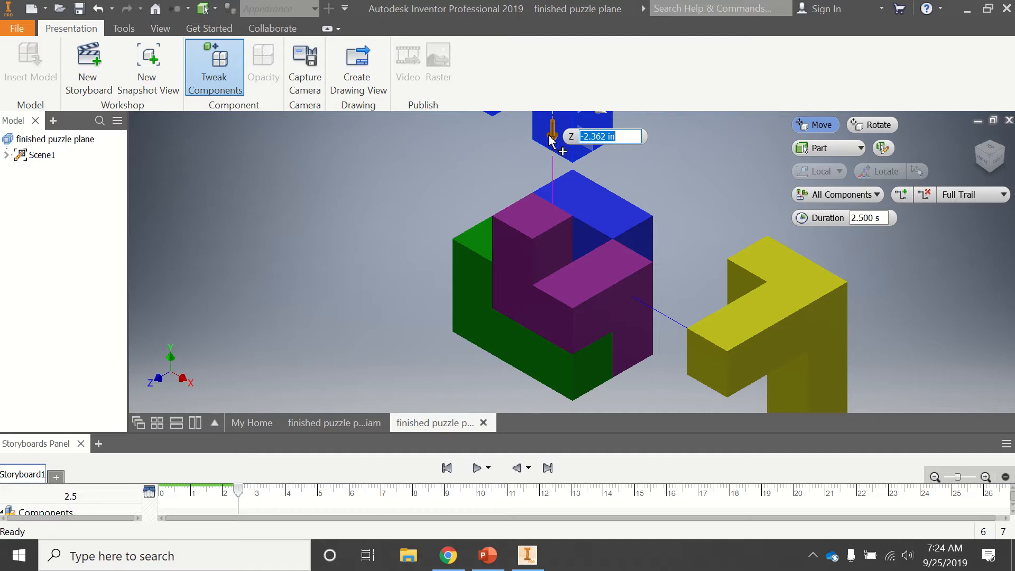
Tweak the green piece about 2.6 in outward and the blue piece about 2 in out of the back, and finish the tweaks
left_click(474, 307)
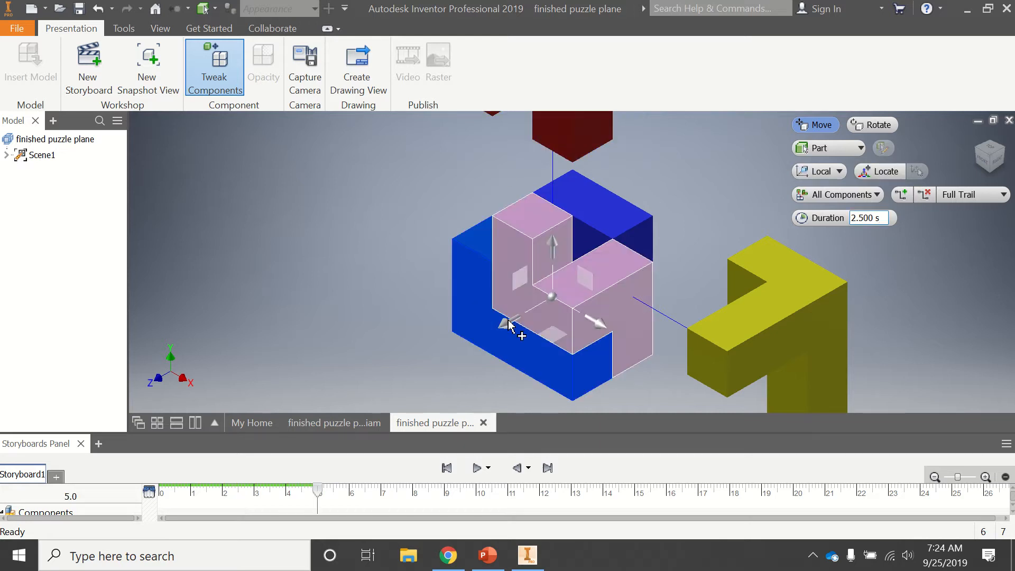
left_click_drag(509, 324, 349, 375)
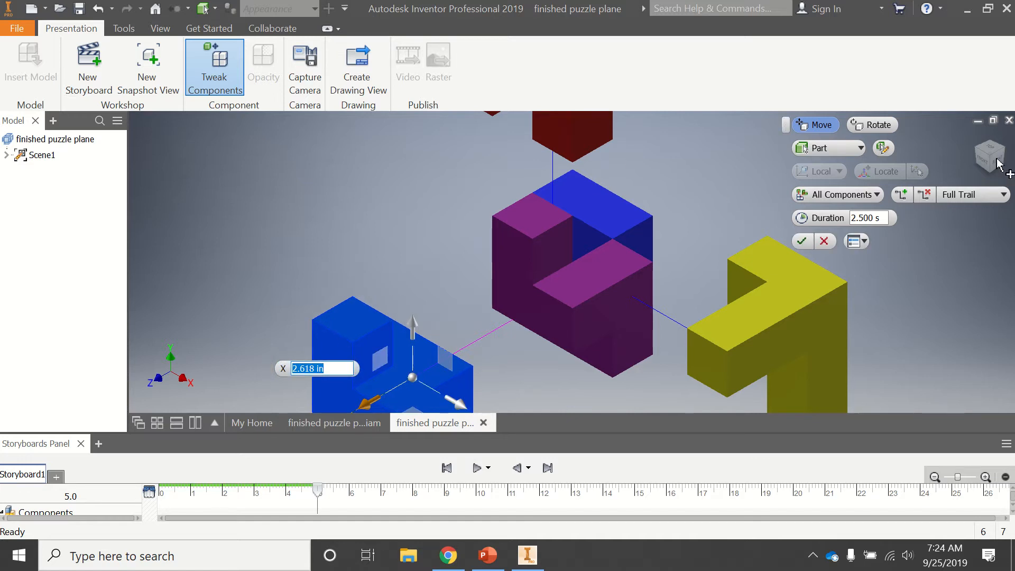
mouse_move(969, 145)
left_mouse_down()
mouse_move(878, 146)
mouse_move(910, 158)
left_mouse_up()
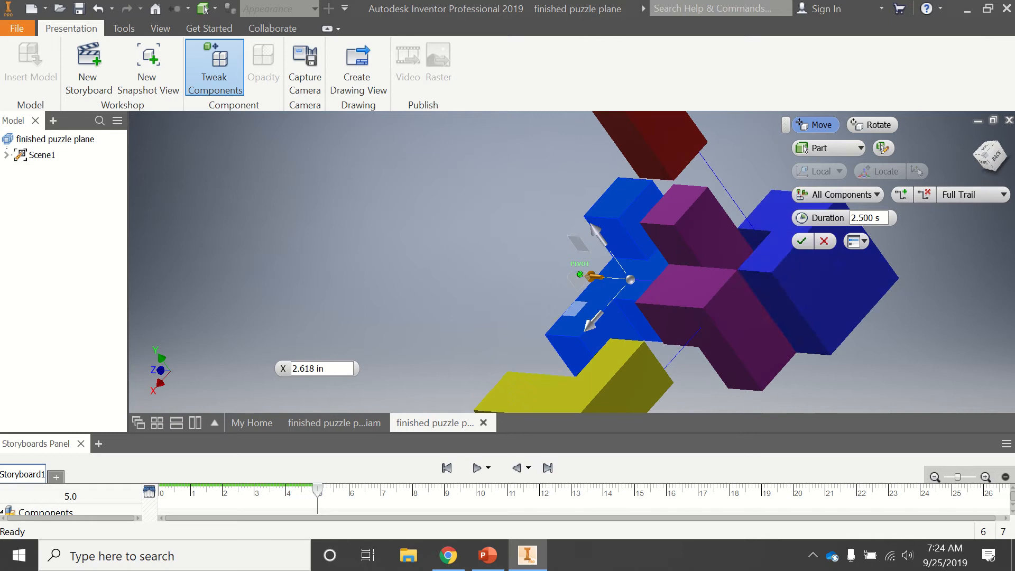
left_click(834, 276)
left_click_drag(765, 271, 863, 294)
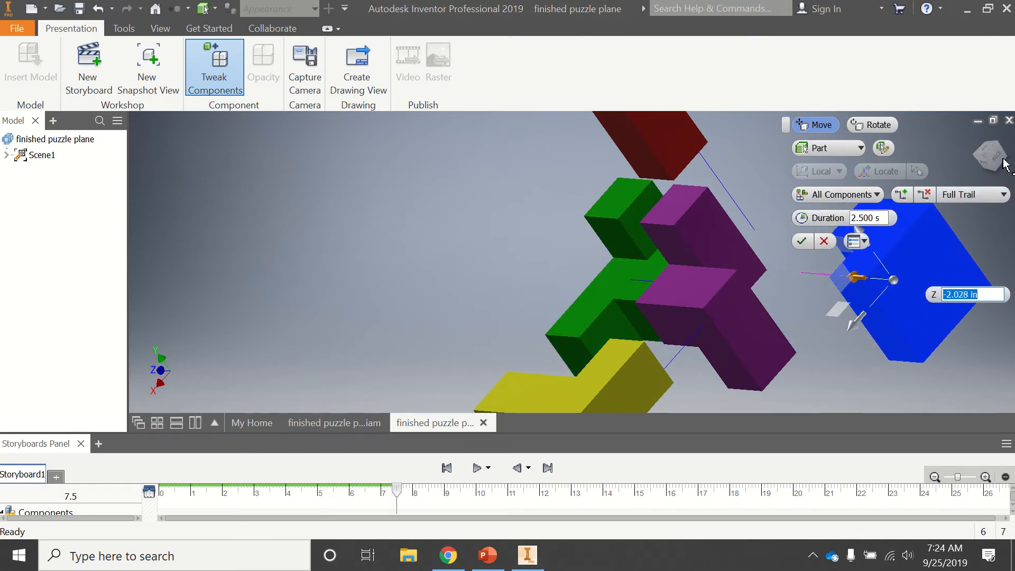
left_click(984, 150)
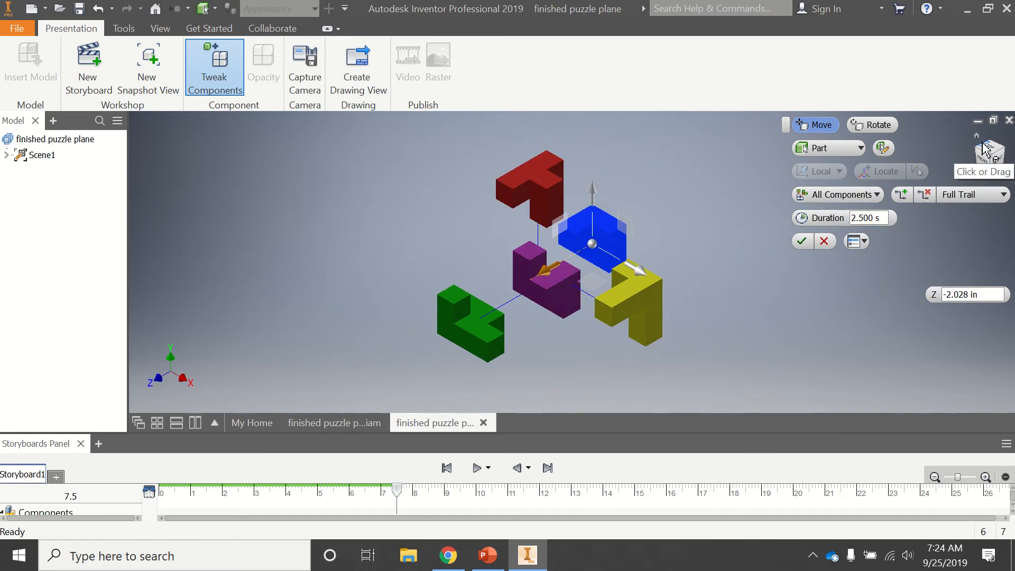
left_click(802, 241)
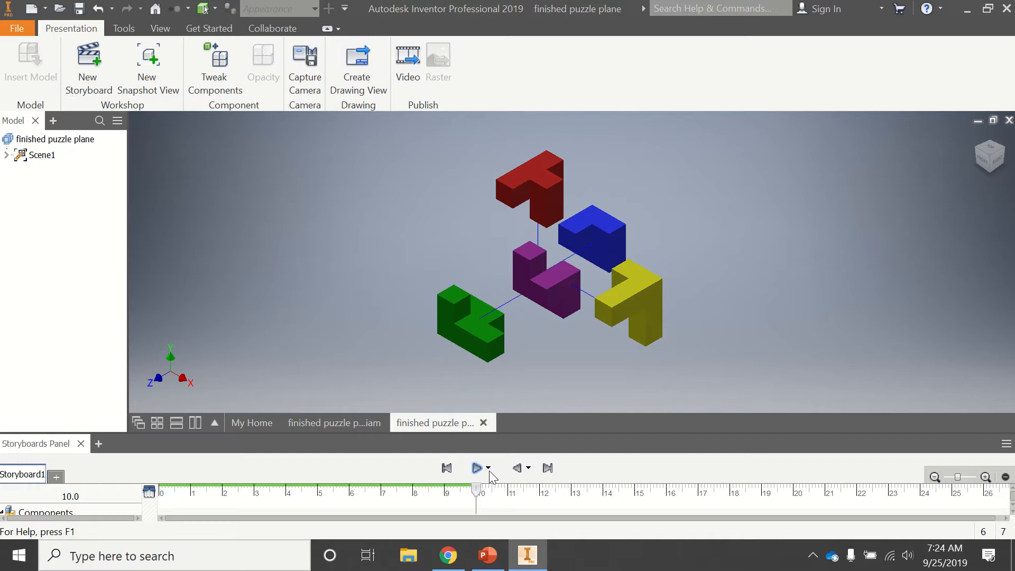
Preview the storyboard animation in reverse and forward, rewind it, and set the playhead to about 9.9 s
left_click(518, 470)
left_click(476, 468)
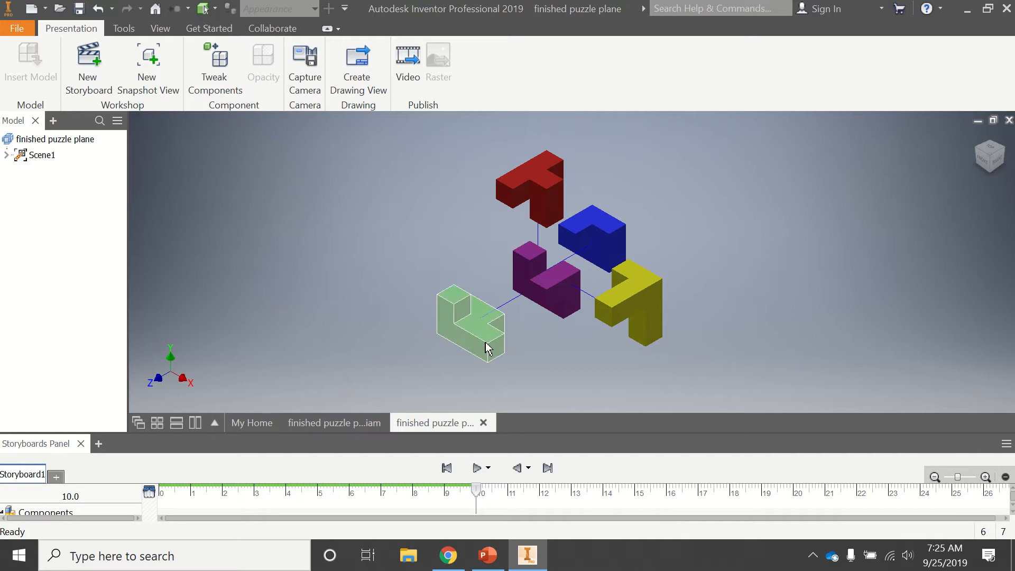
left_click(447, 469)
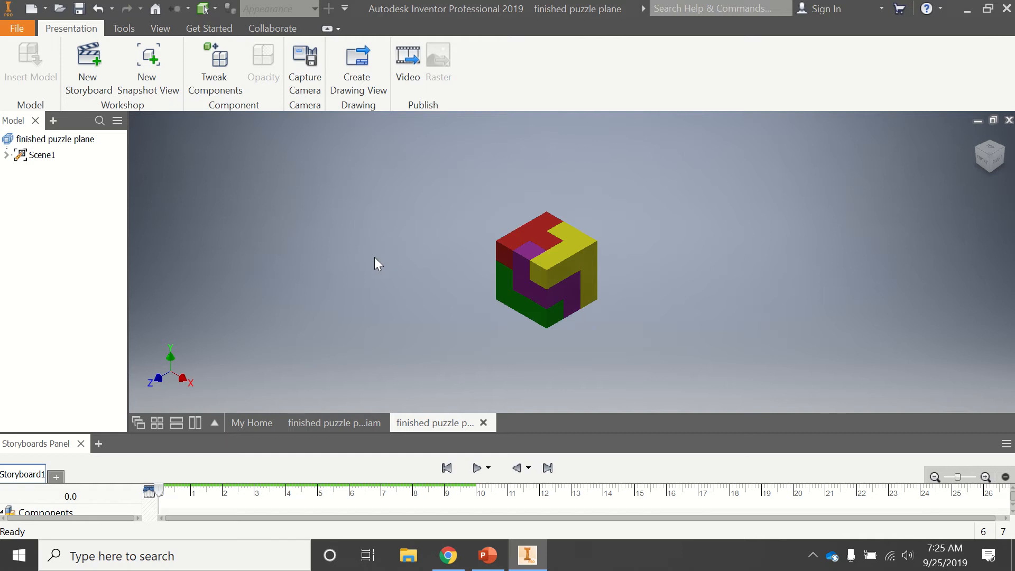
left_click(477, 492)
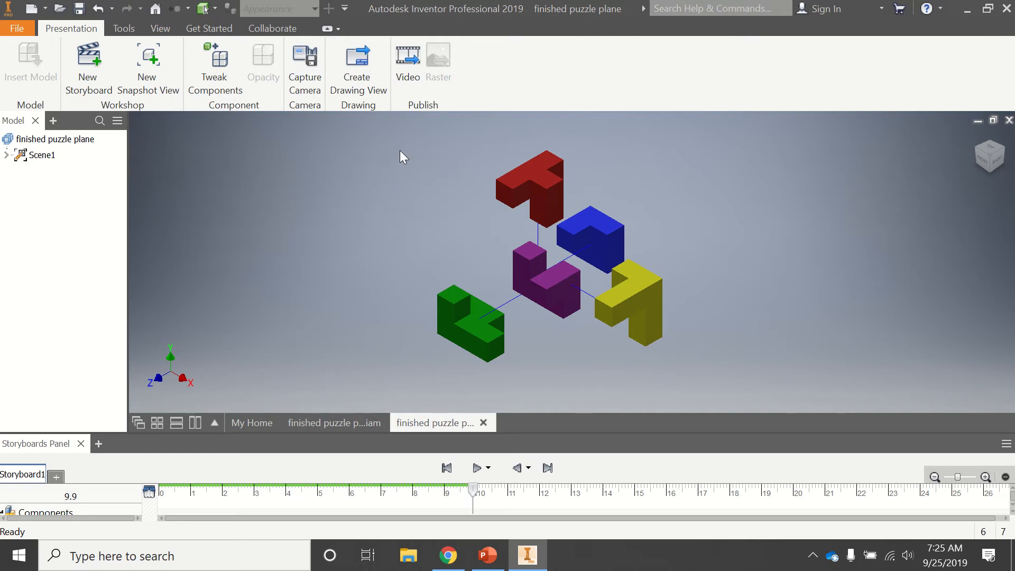
Publish the current storyboard to the Desktop as a WMV video named puzzle1 at 800 x 600 (4:3)
left_click(408, 57)
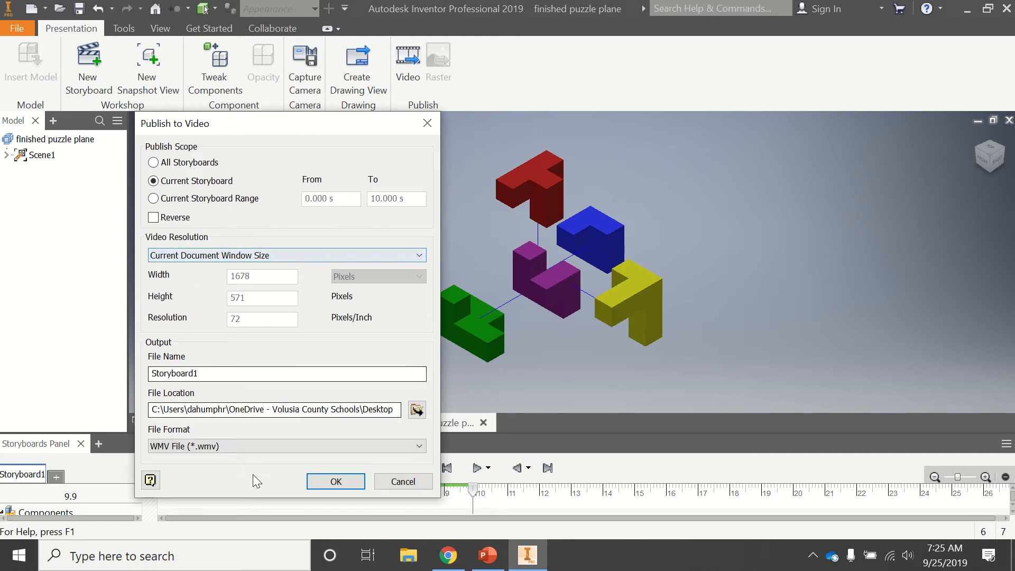
left_click(236, 375)
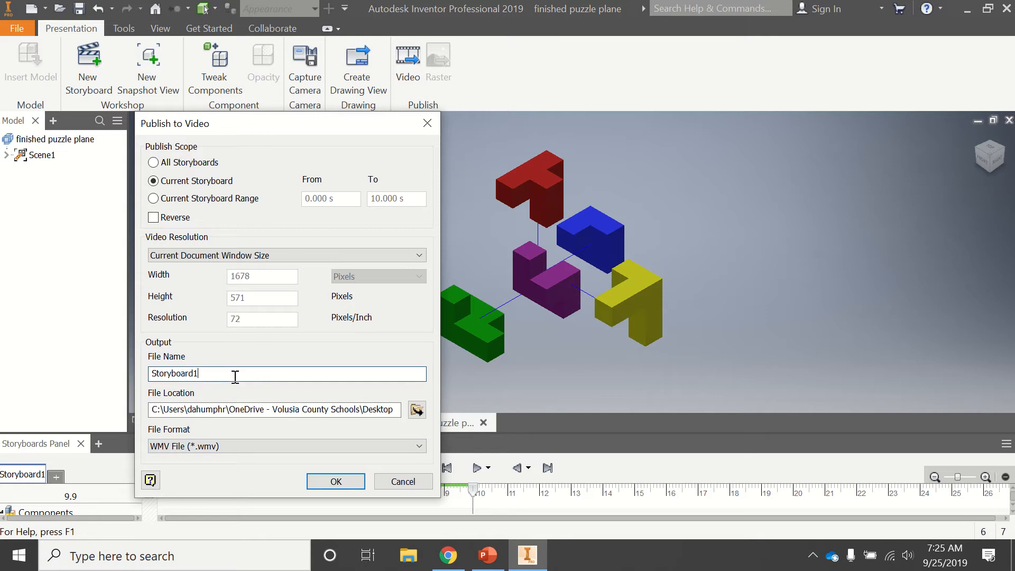
left_click_drag(235, 377, 135, 366)
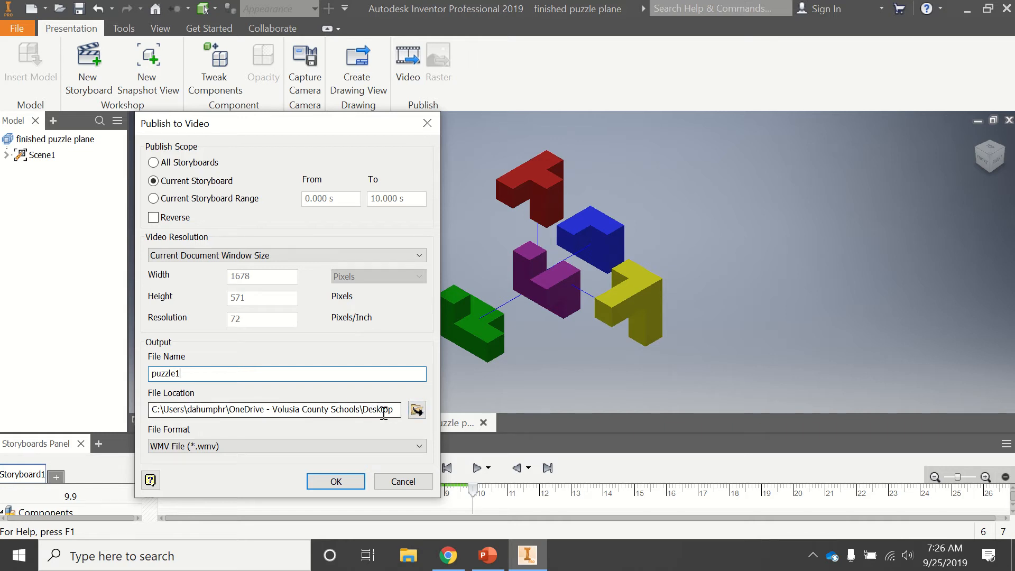
left_click(269, 256)
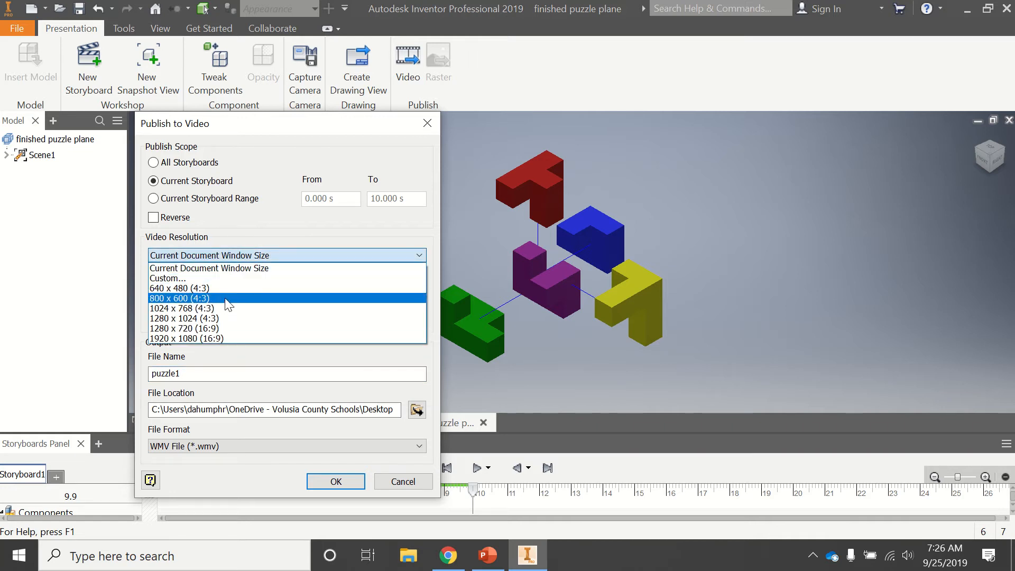
left_click(226, 300)
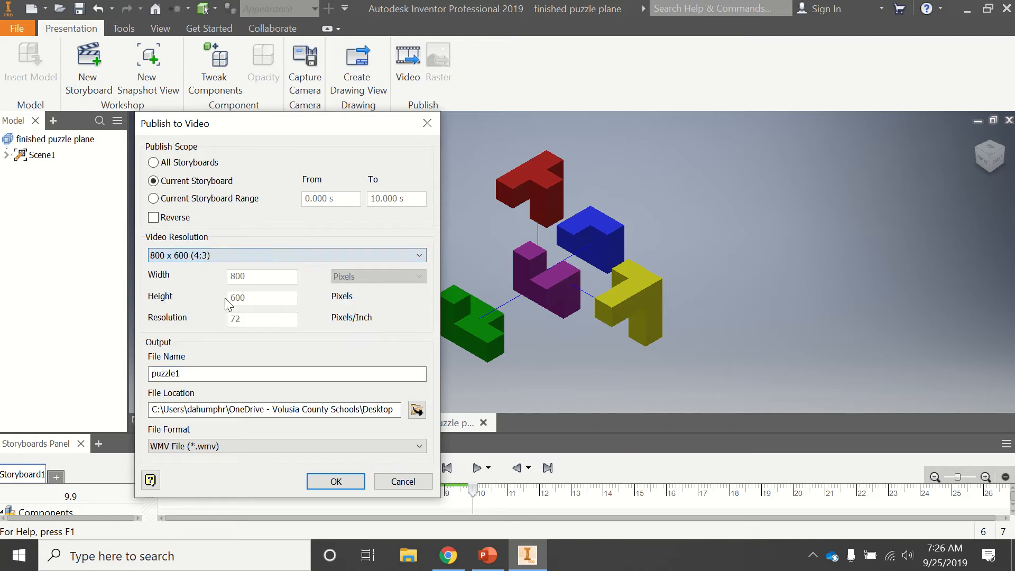
left_click(337, 482)
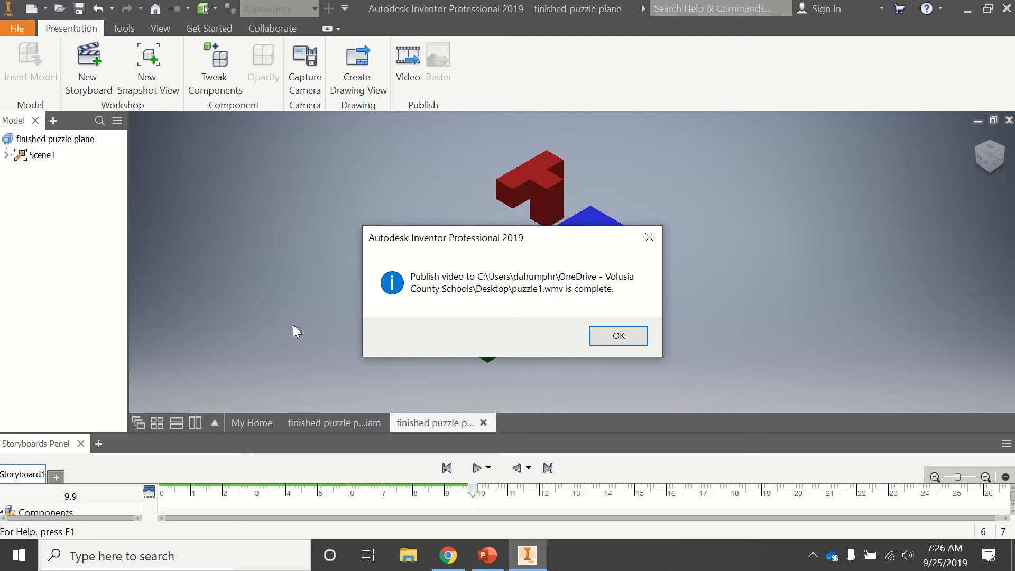
left_click(629, 337)
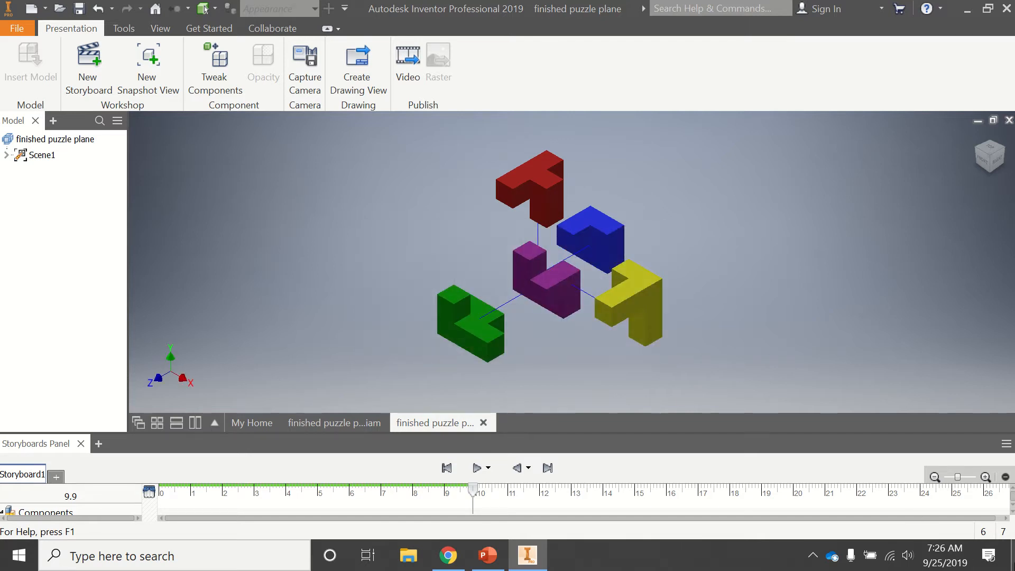
Play the published puzzle1 video from the desktop, declining the VLC update, and return to Inventor
left_click(1013, 557)
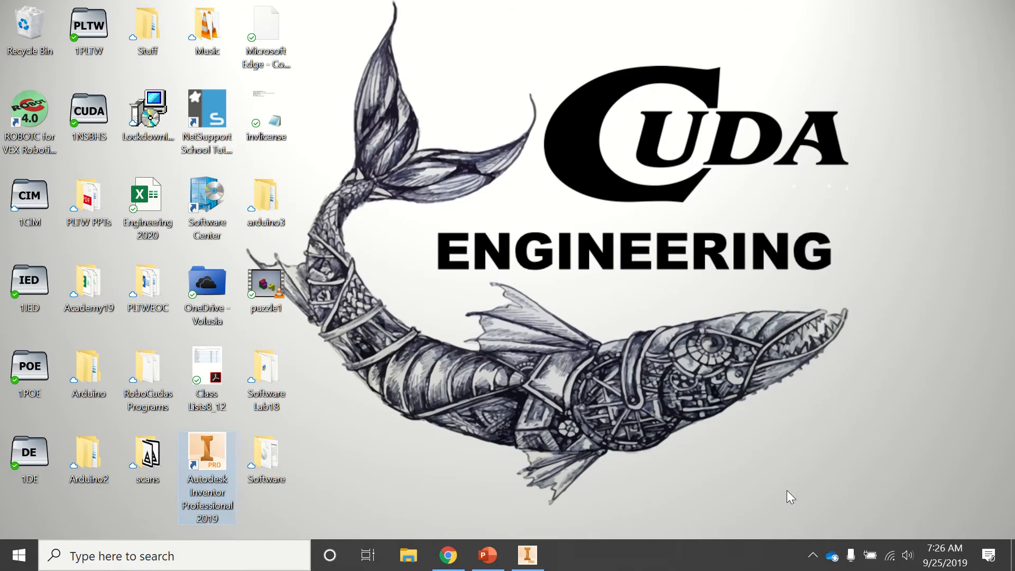
double_click(274, 284)
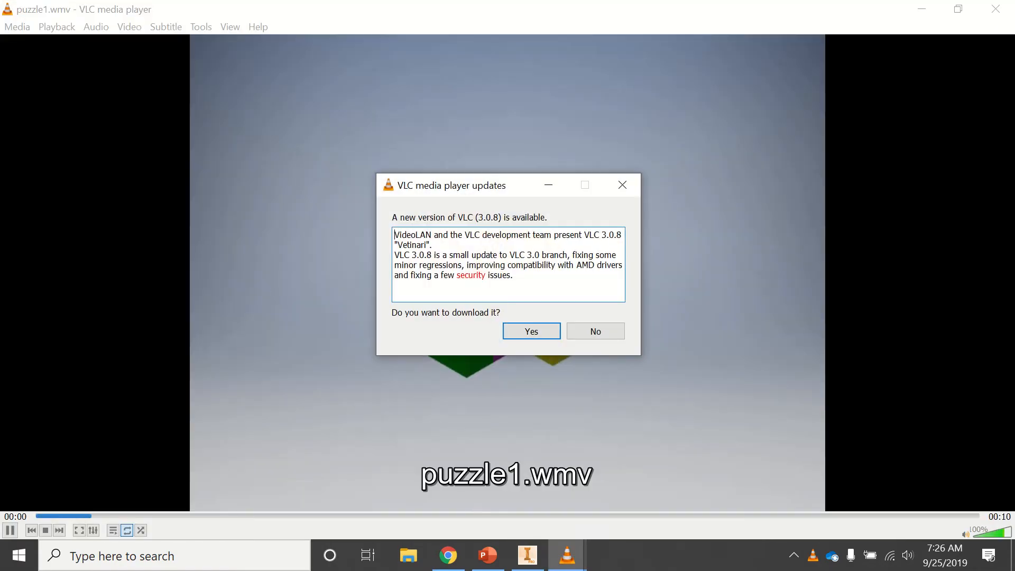
left_click(594, 329)
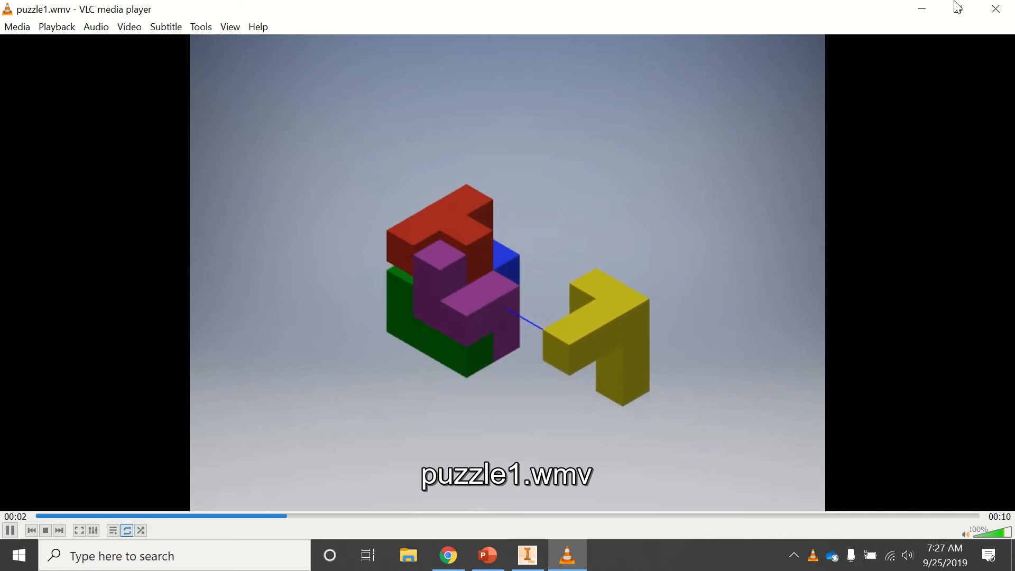
left_click(996, 9)
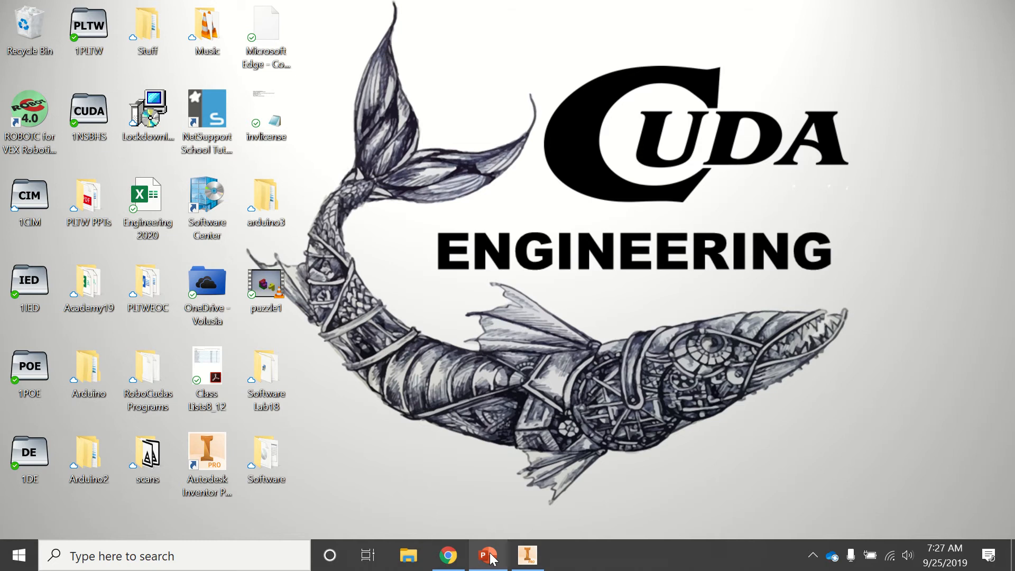
mouse_move(491, 558)
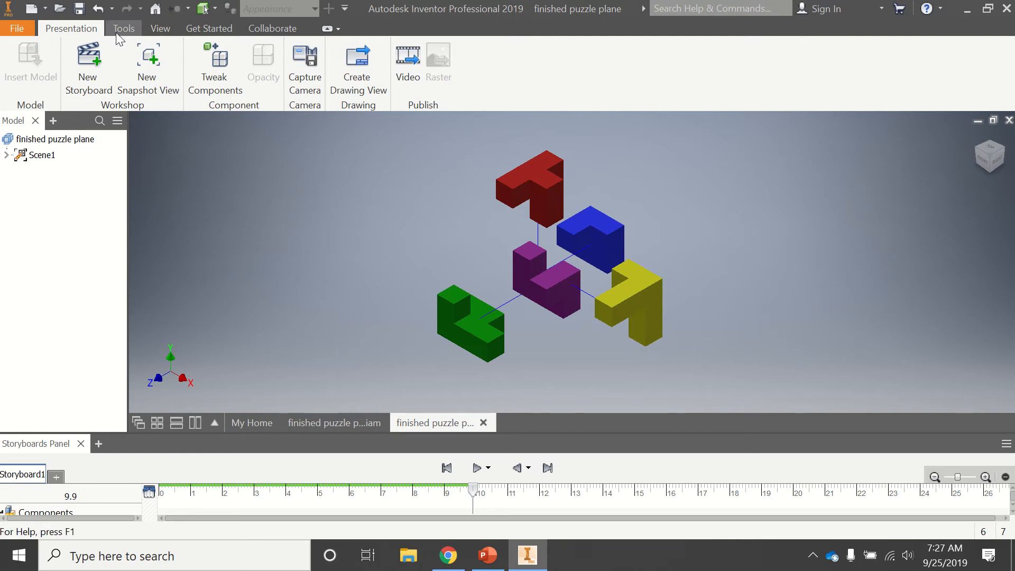
Create a snapshot view of the exploded puzzle and publish it as a PNG raster image at the current document window size
left_click(147, 66)
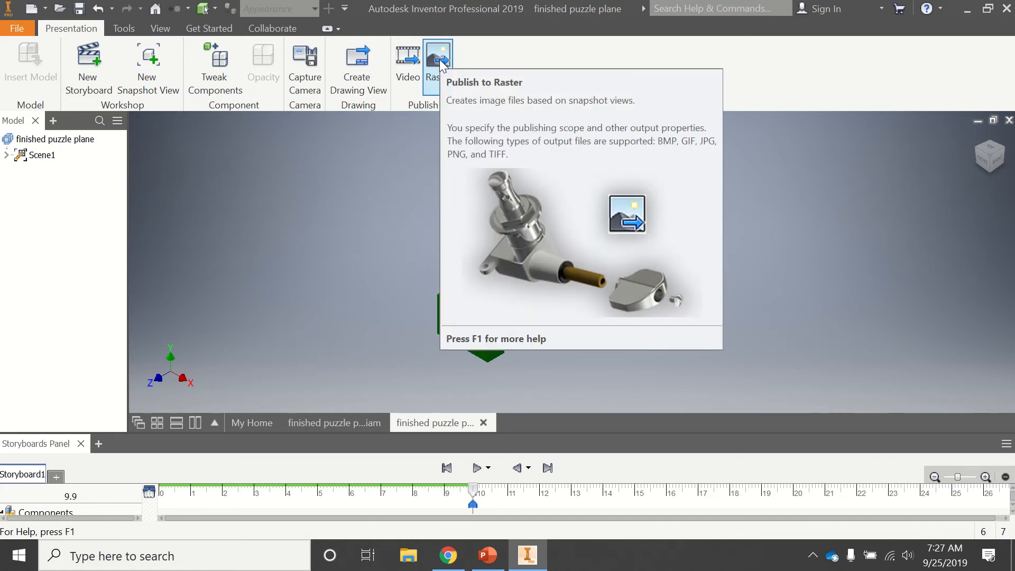
left_click(439, 61)
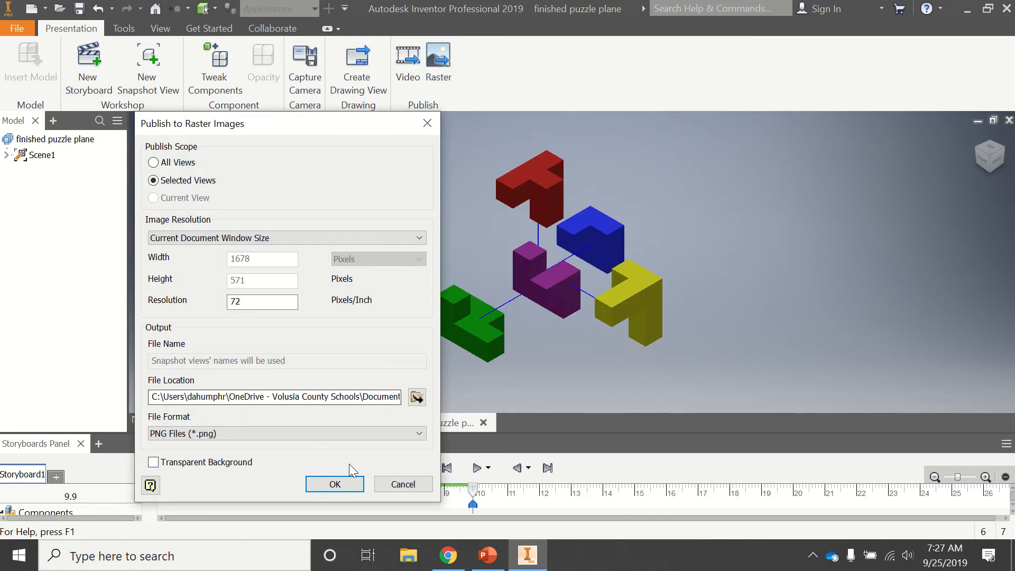
left_click(335, 483)
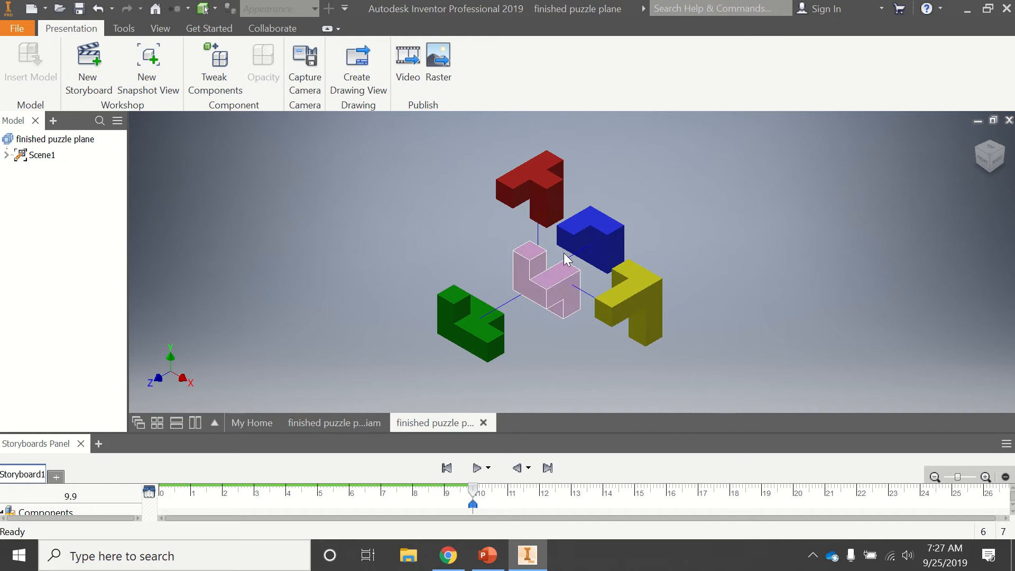
Rotate the exploded puzzle to a different corner view and create a new snapshot view of it
left_click(1005, 154)
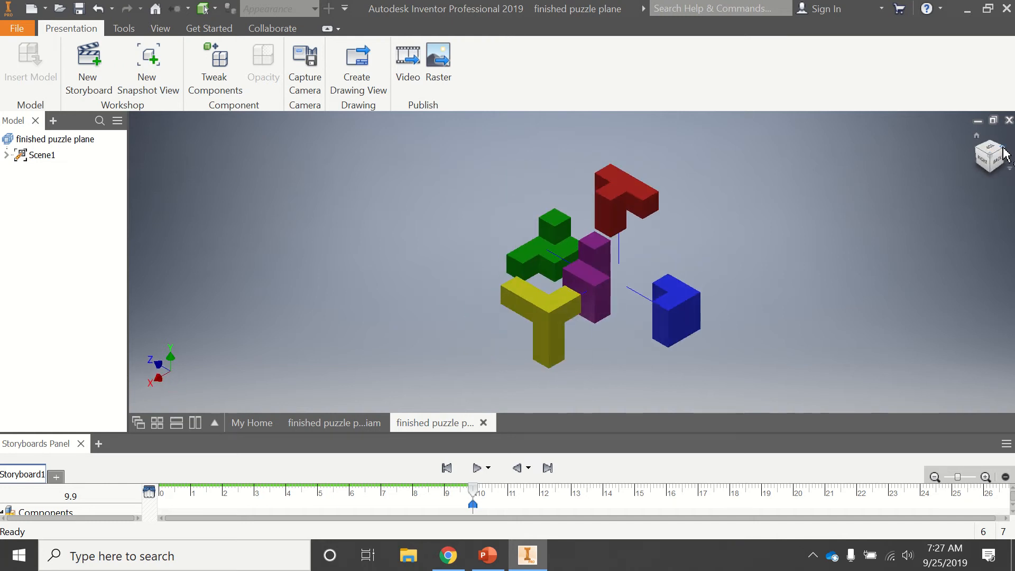
left_click_drag(1005, 155, 975, 156)
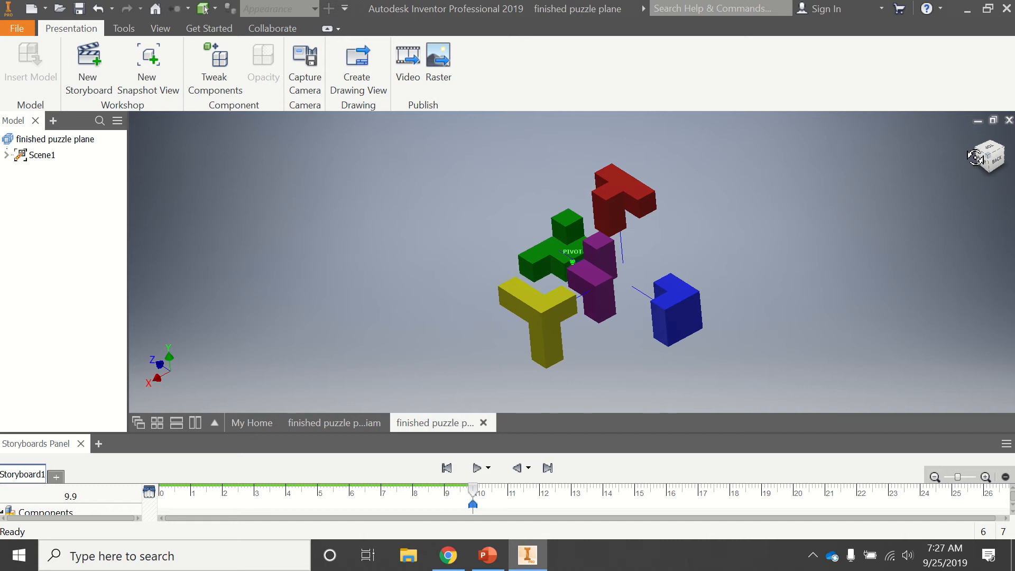
left_click(155, 70)
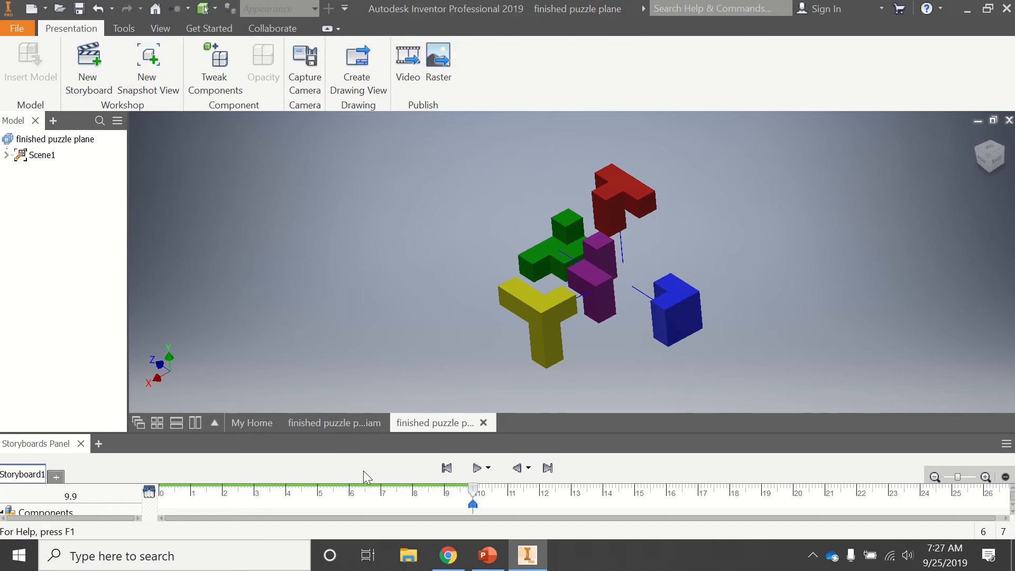
left_click(527, 558)
left_click(522, 552)
left_click(251, 421)
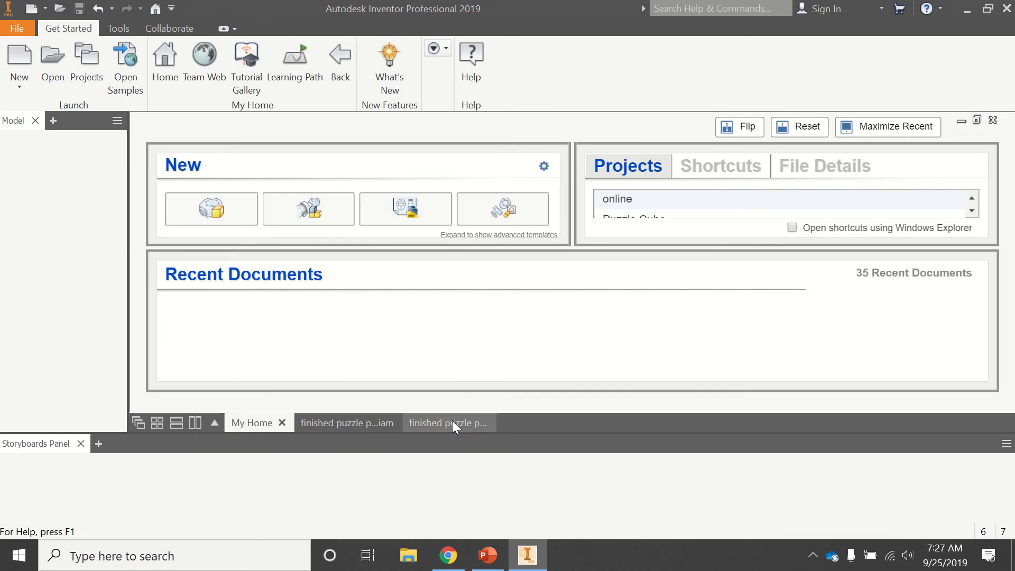
left_click(434, 422)
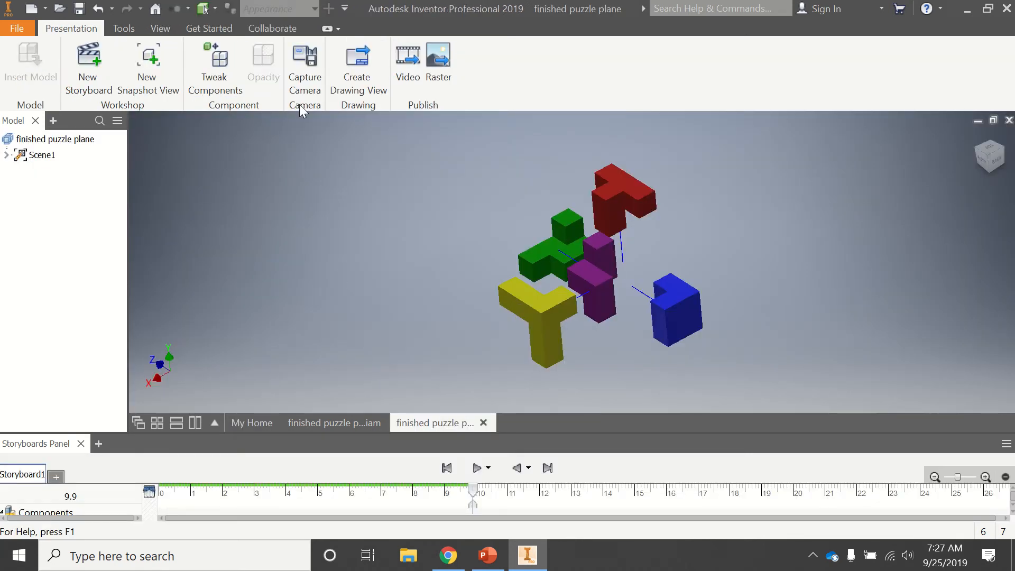
Start creating a drawing view from the presentation, saving it as puzzleanim1 in the puzzle cube project folder
left_click(358, 64)
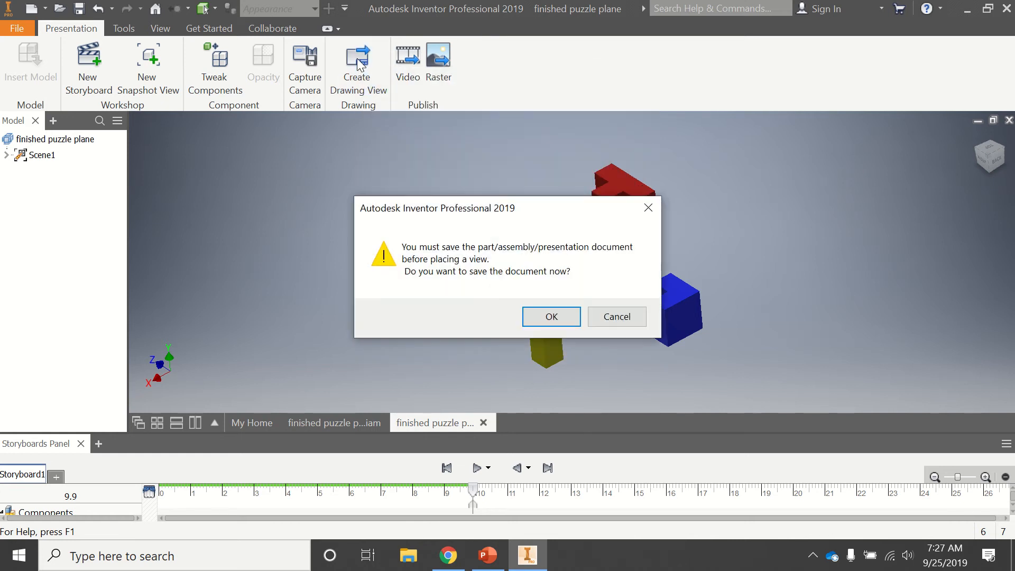
left_click(552, 319)
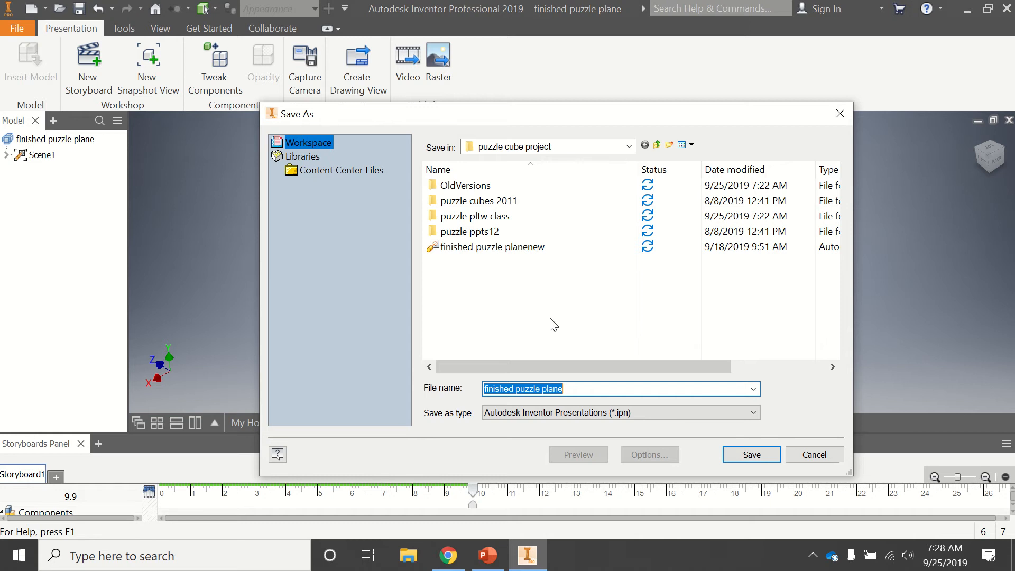
type("puzzle")
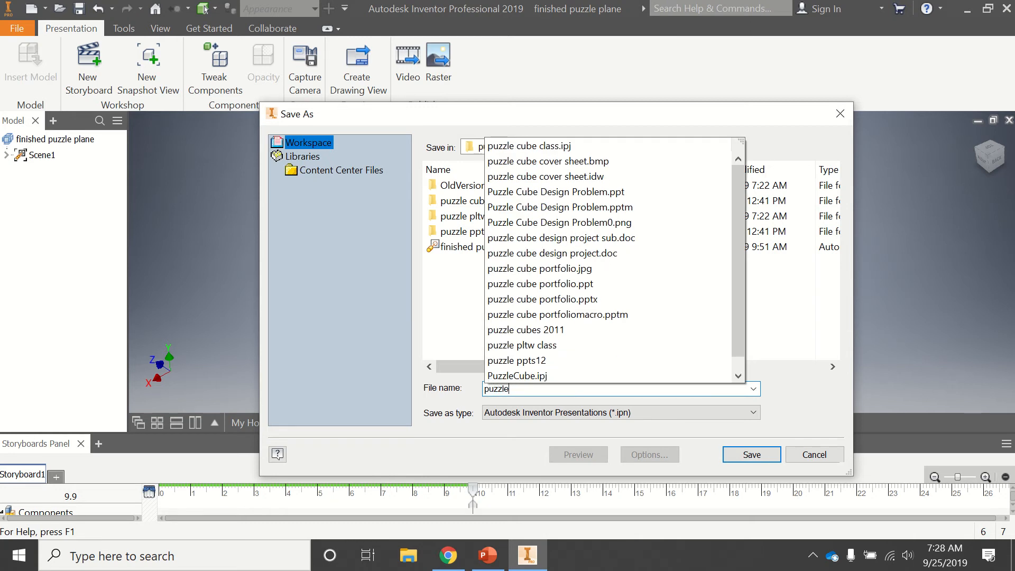
type("anim1")
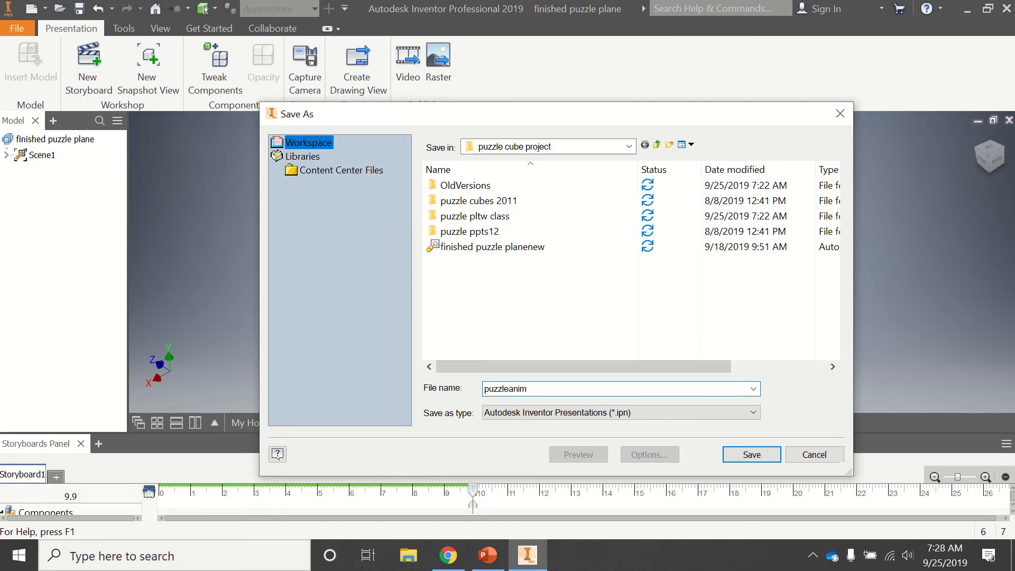
left_click(737, 454)
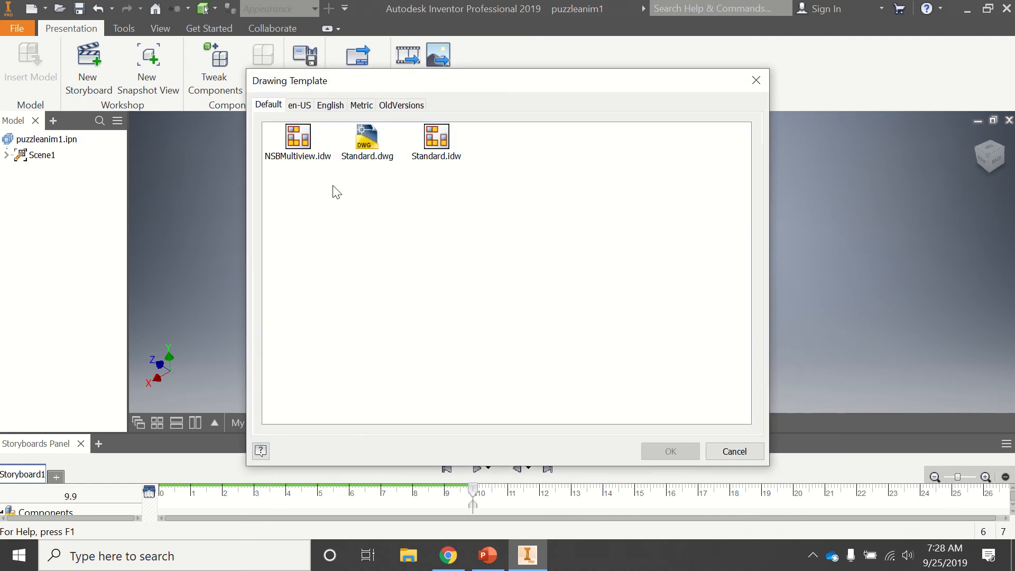
Use the NSBMultiview.idw drawing template and fill in its title block with the student's name and period 1
left_click(294, 142)
left_click(645, 449)
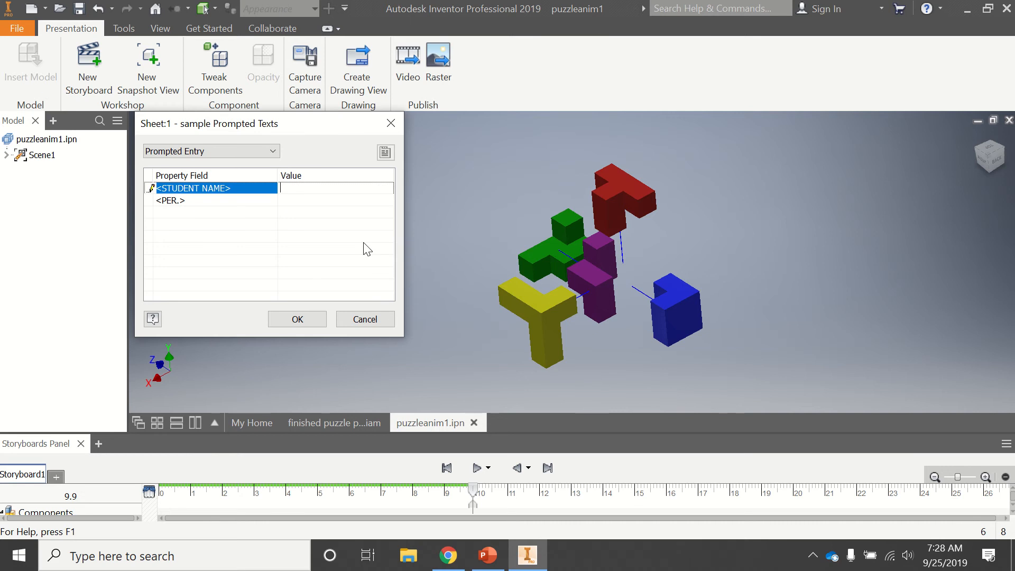
type("Humphrey")
key("Tab")
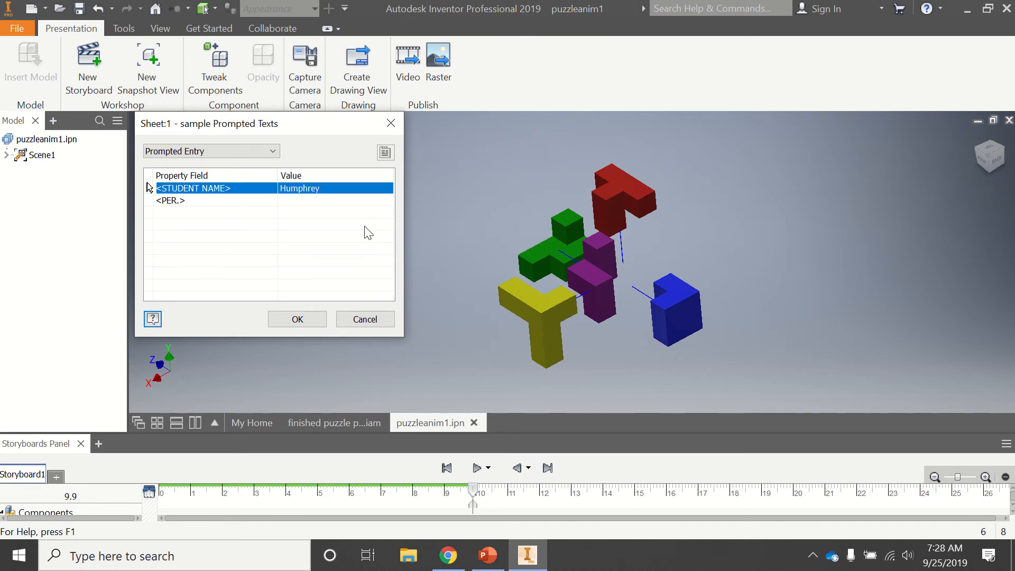
left_click(299, 200)
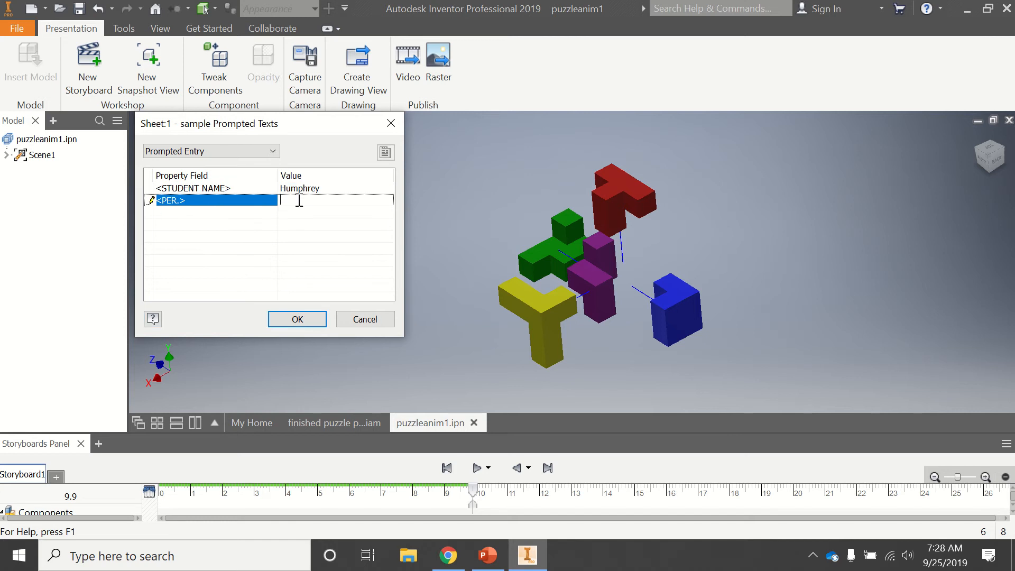
left_click(297, 317)
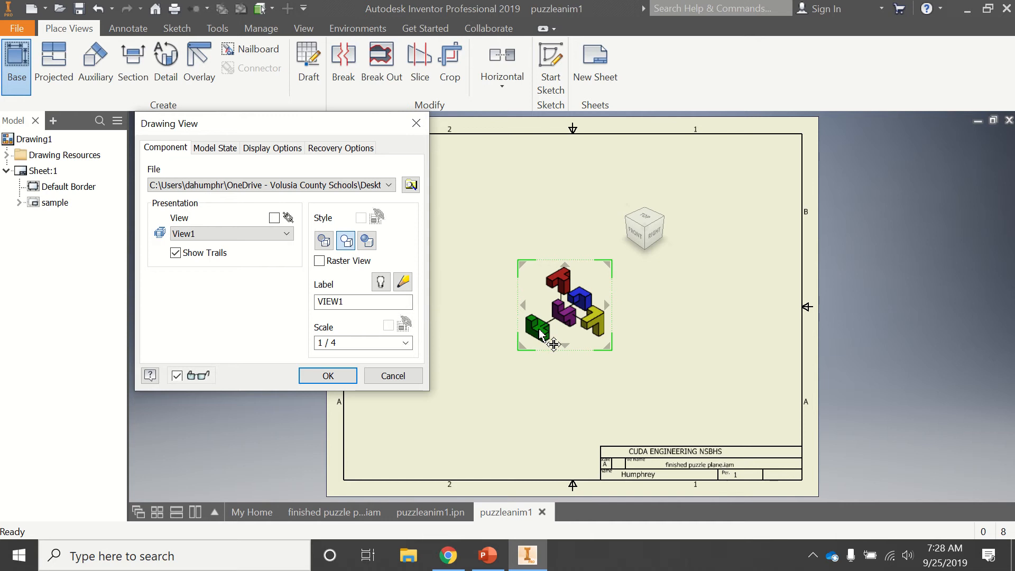
Try View2 as the presentation view for the drawing and switch back to View1
left_click(237, 234)
left_click(222, 257)
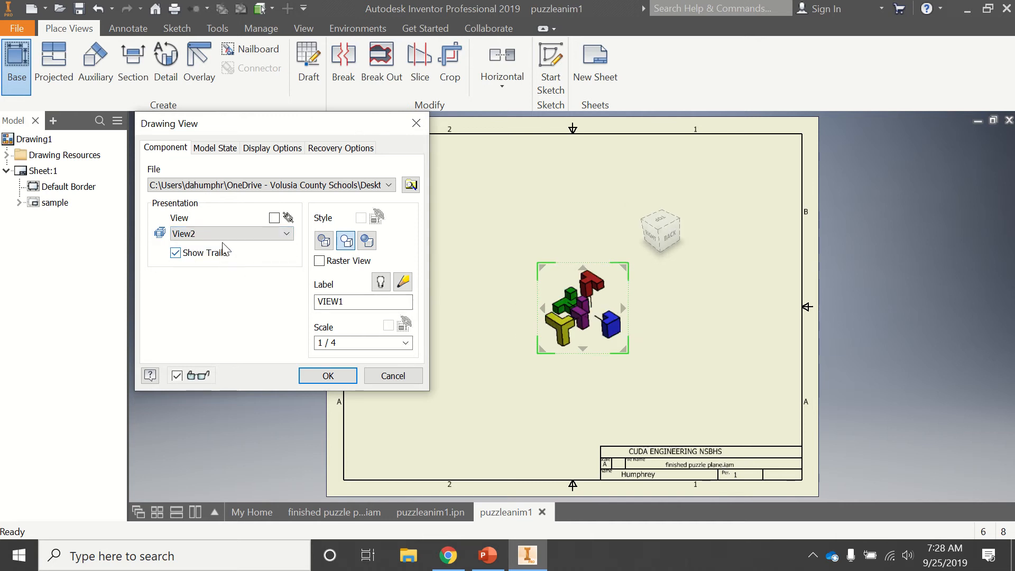
left_click(223, 237)
left_click(222, 243)
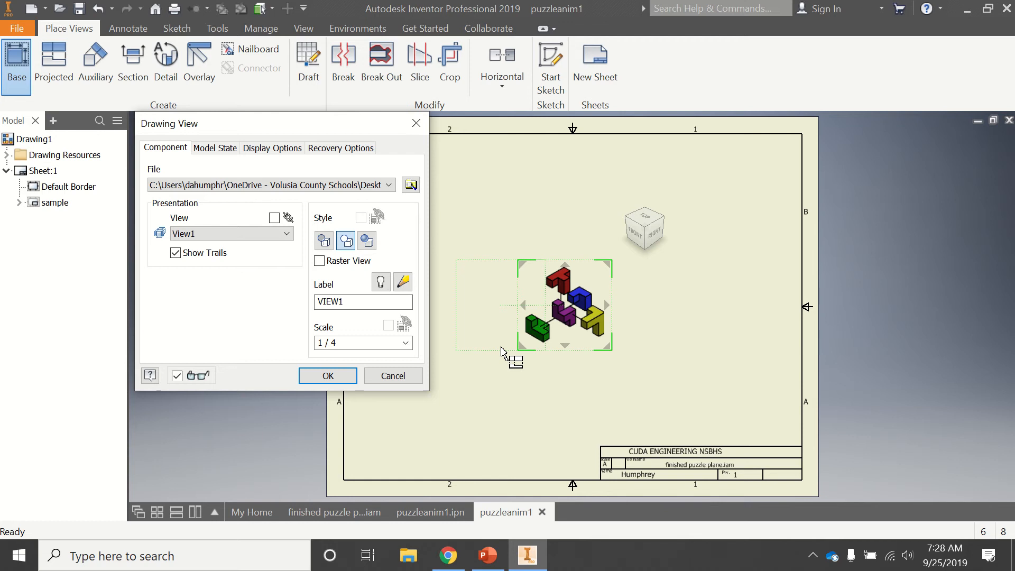
Place the View1 drawing view shaded at 1:1 scale and shift it toward the sheet's upper-left corner
left_click(405, 343)
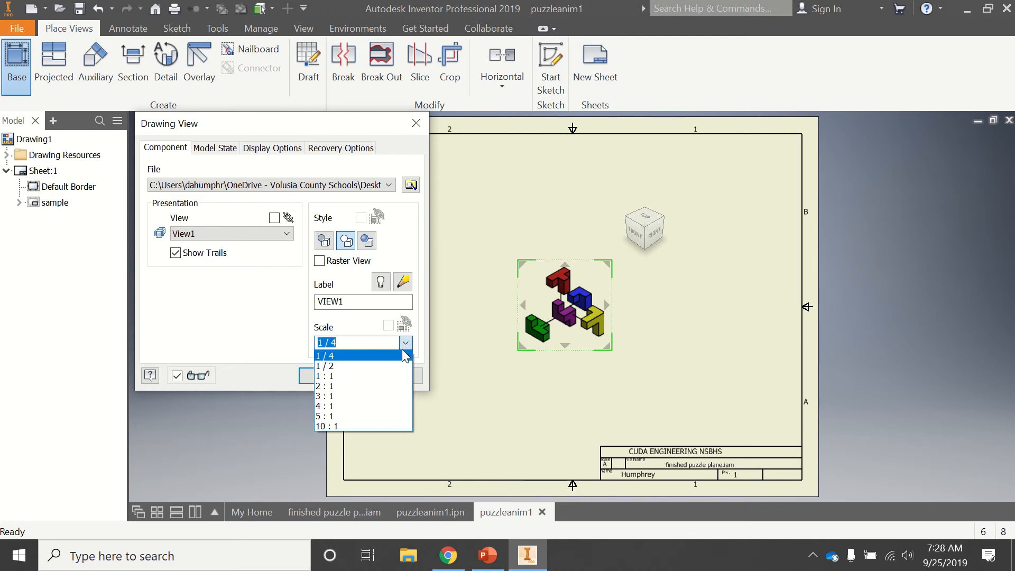
left_click(346, 376)
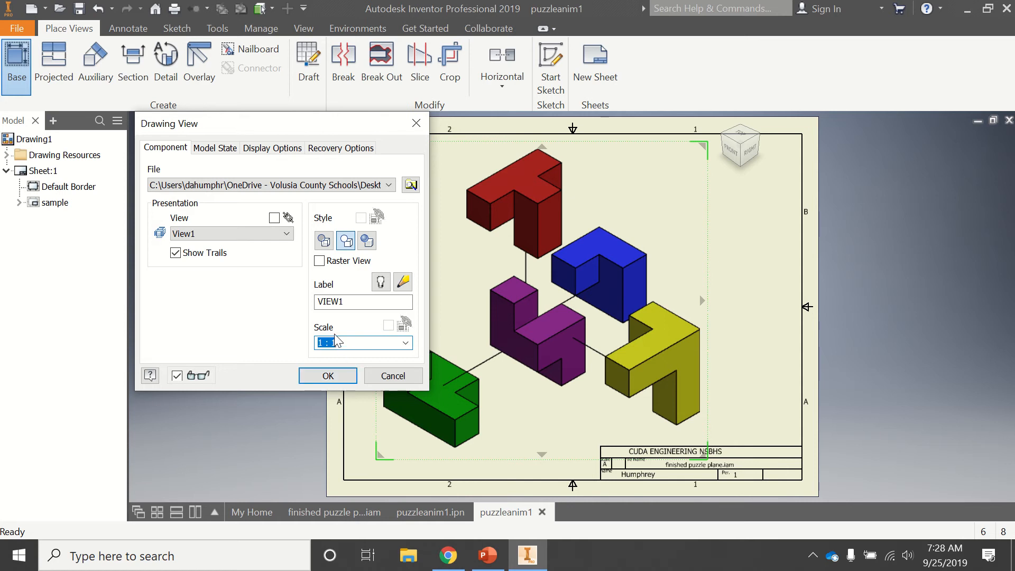
left_click(367, 242)
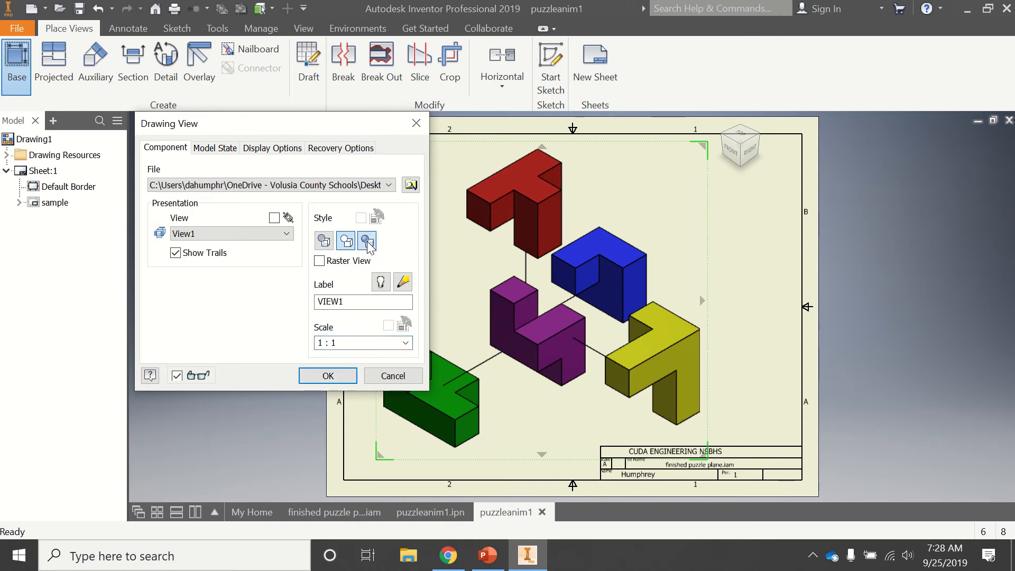
left_click(328, 376)
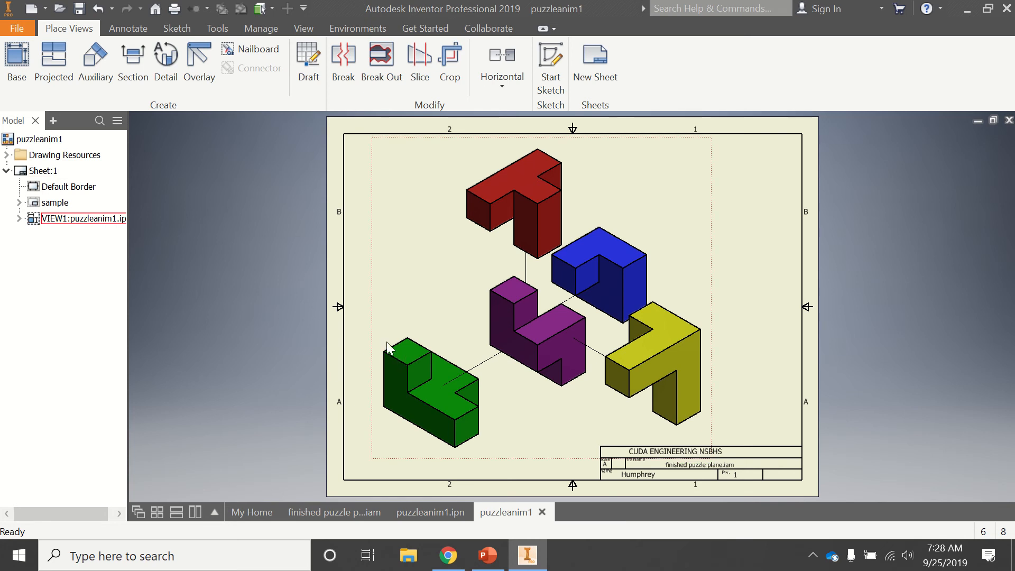
mouse_move(374, 336)
left_mouse_down()
mouse_move(362, 332)
mouse_move(363, 305)
mouse_move(344, 329)
left_mouse_up()
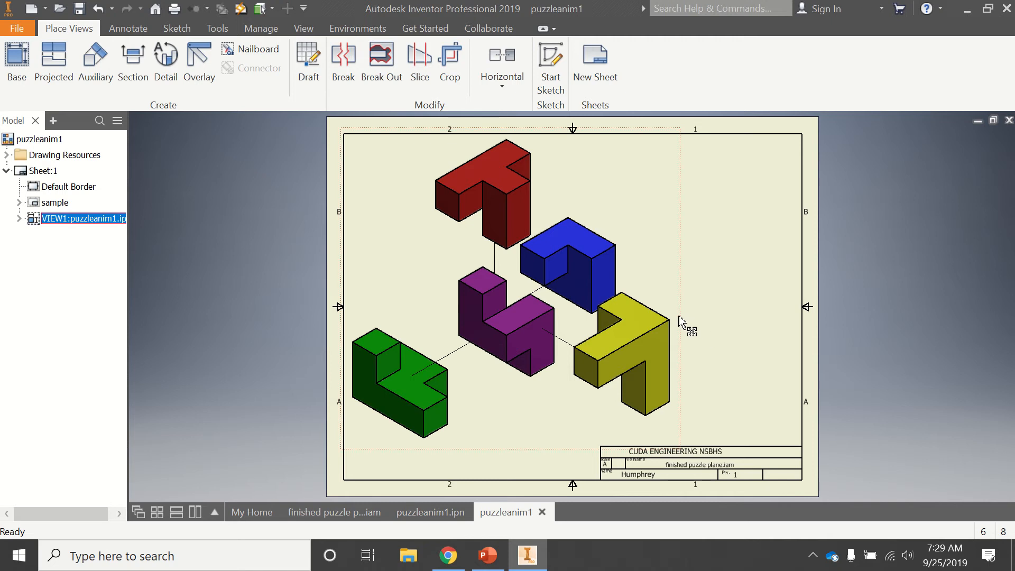
left_click_drag(679, 317, 680, 314)
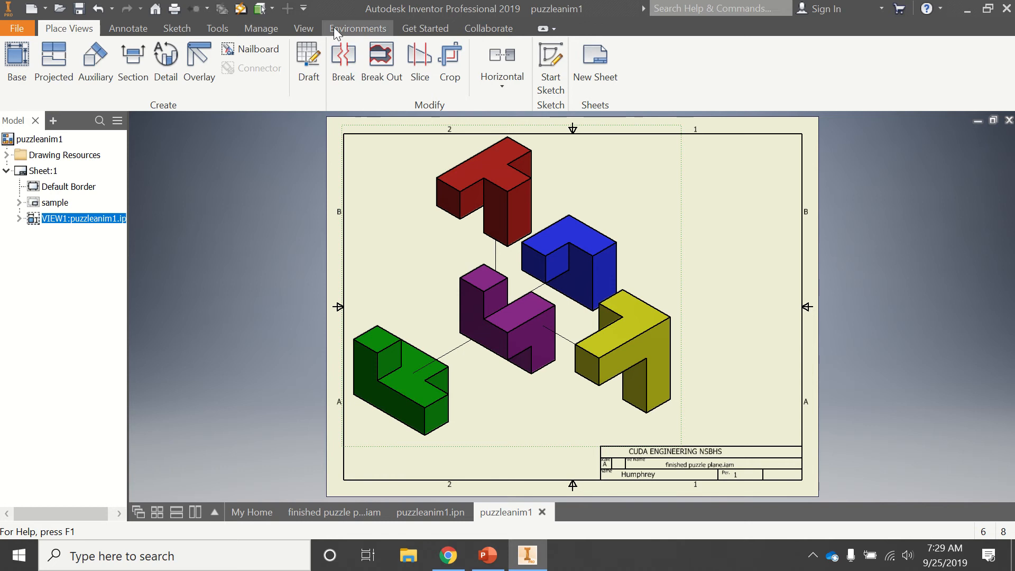
Bring up the annotation tools for the exploded-view drawing
left_click(124, 29)
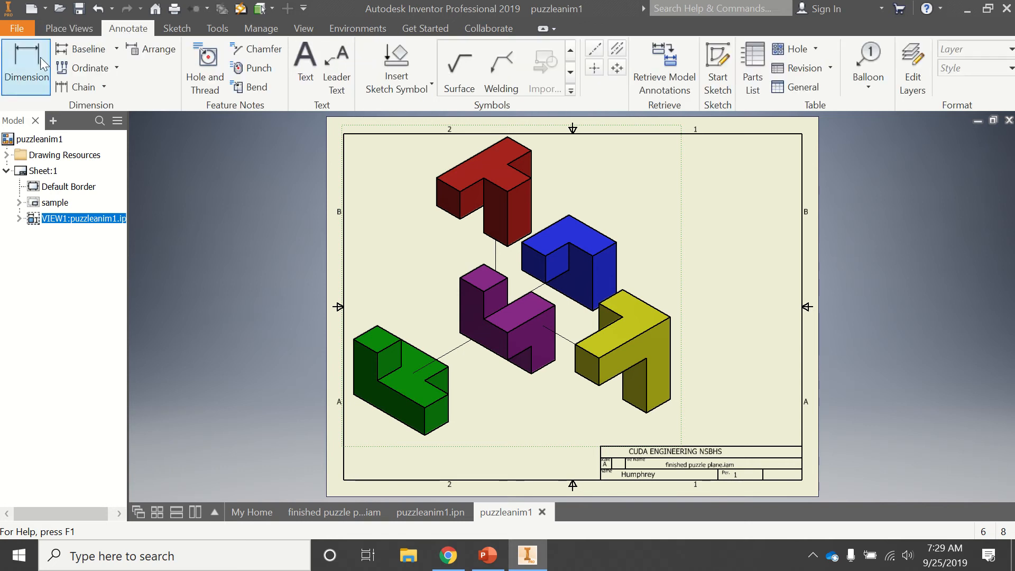